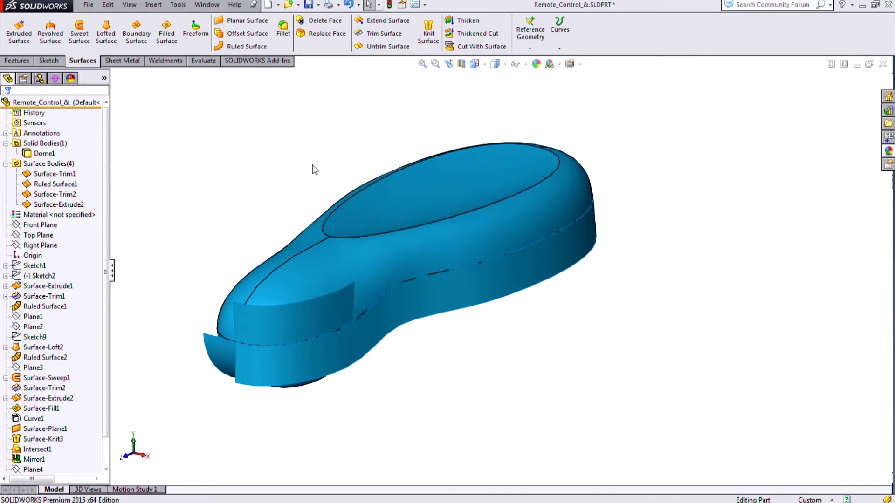
- Inspect the Dome1 solid and the Surface-Trim1, Ruled Surface1 and Surface-Extrude2 bodies by highlighting each
middle_drag(313, 164, 294, 175)
click(55, 173)
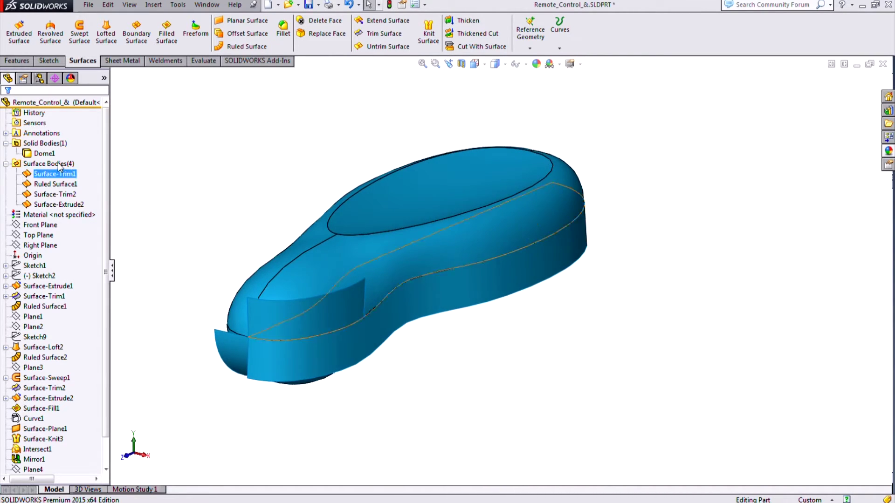
click(45, 154)
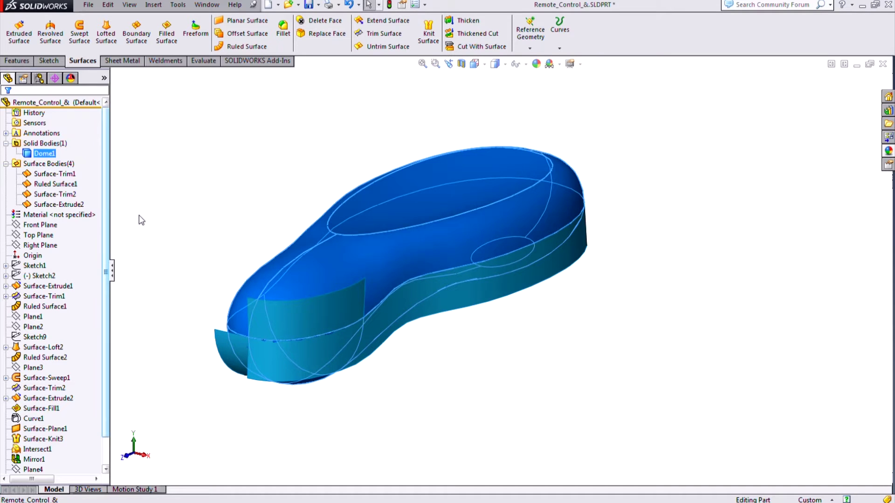
ctrl+click(64, 184)
click(63, 174)
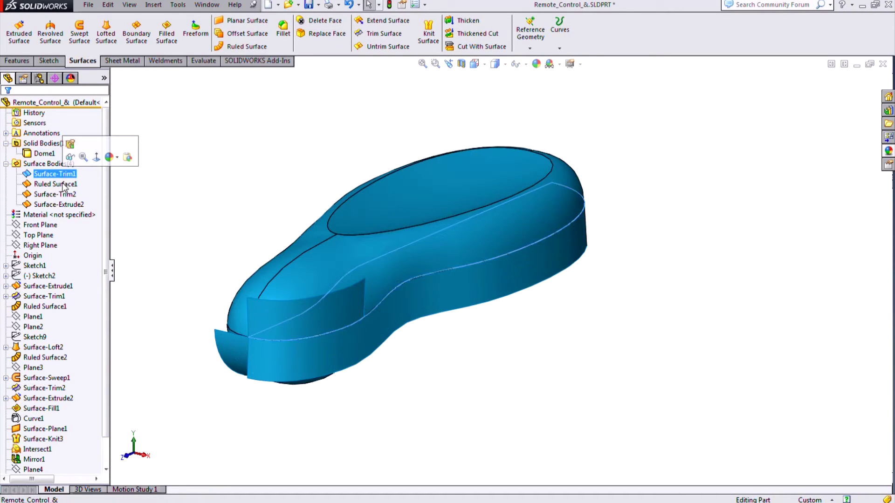
ctrl+click(64, 204)
click(61, 214)
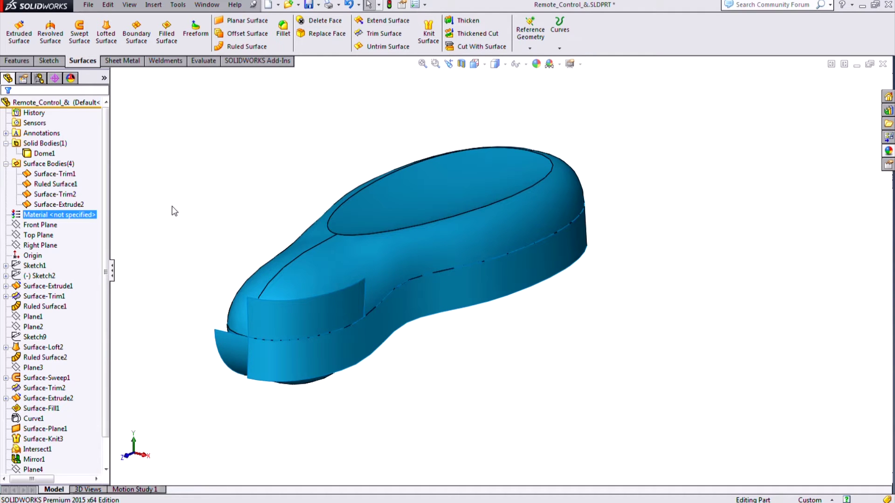
click(70, 174)
click(59, 204)
click(170, 205)
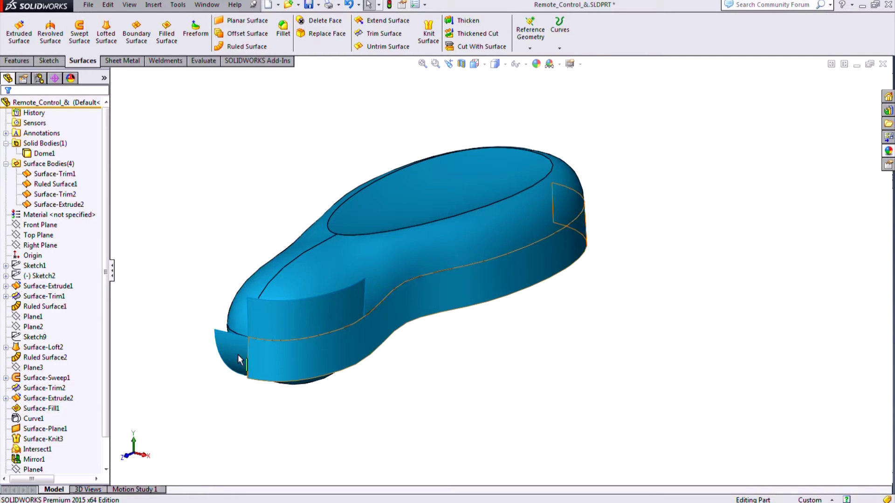
click(60, 205)
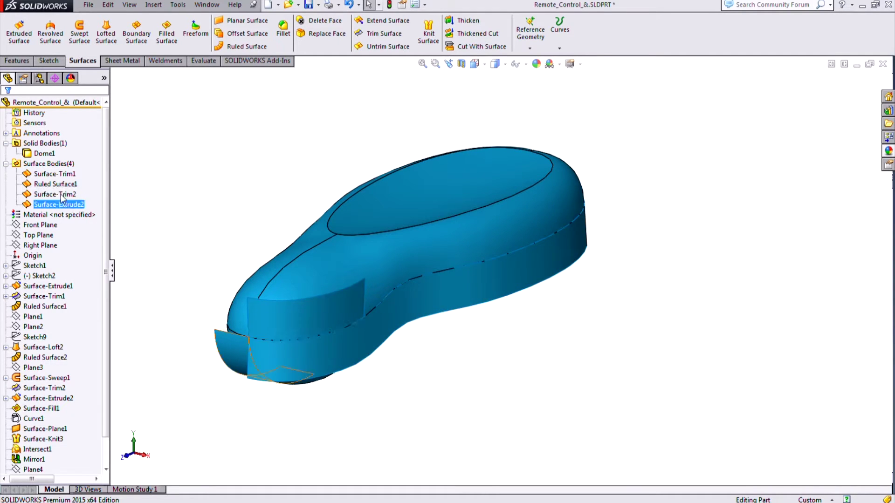
click(211, 227)
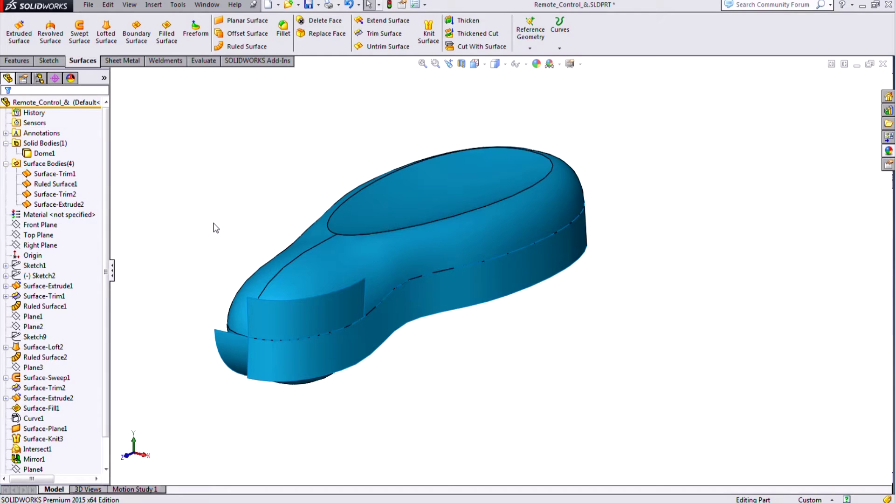
- Create Body-Delete/Keep3 with Keep Bodies set to the Dome1 solid only
right_click(352, 253)
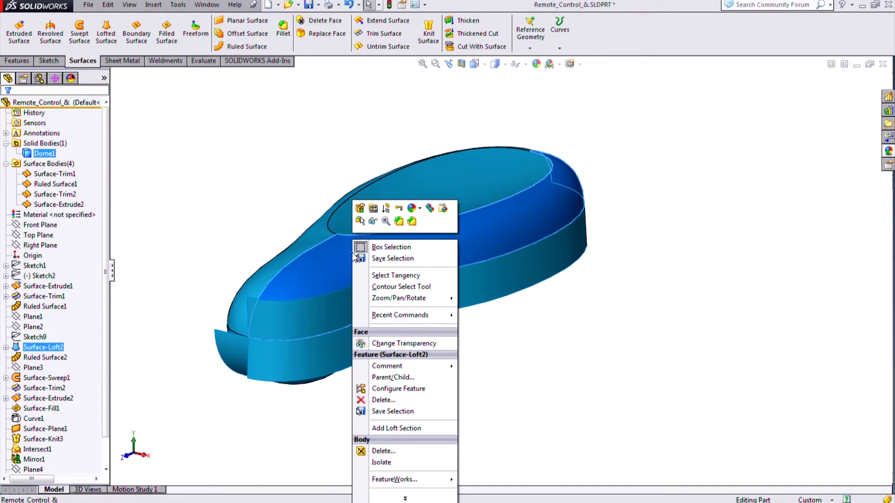
click(401, 452)
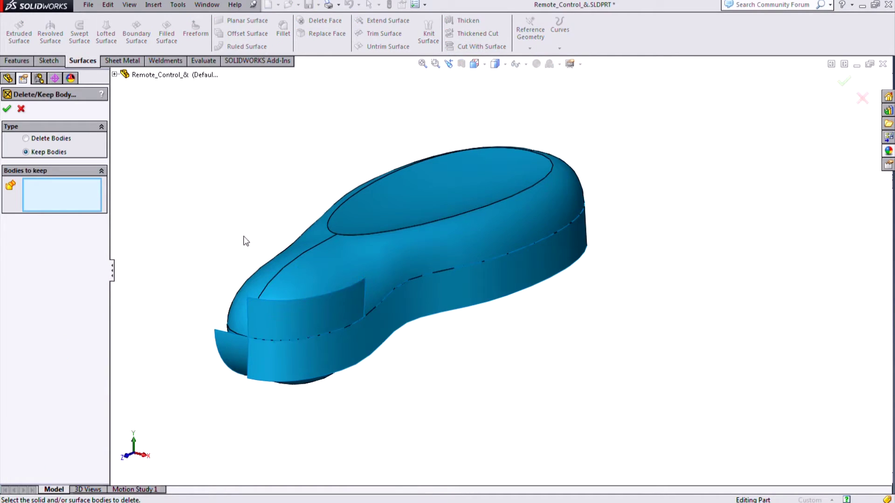
click(48, 152)
click(337, 265)
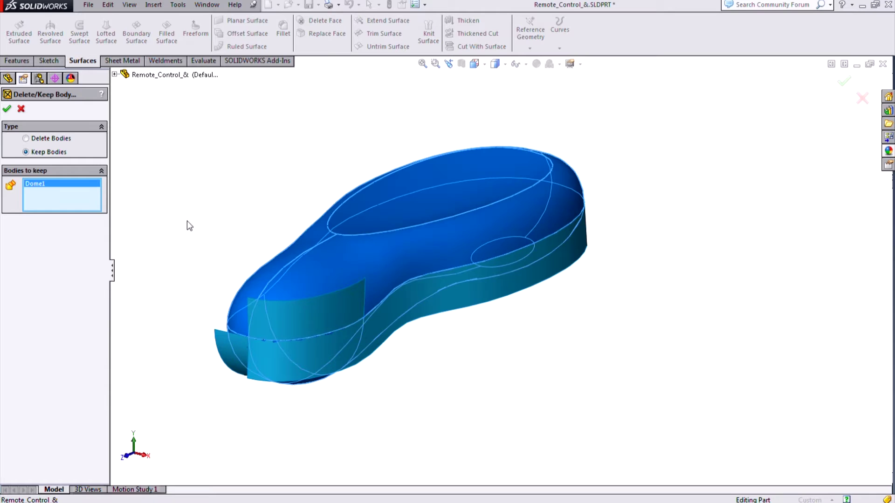
click(7, 108)
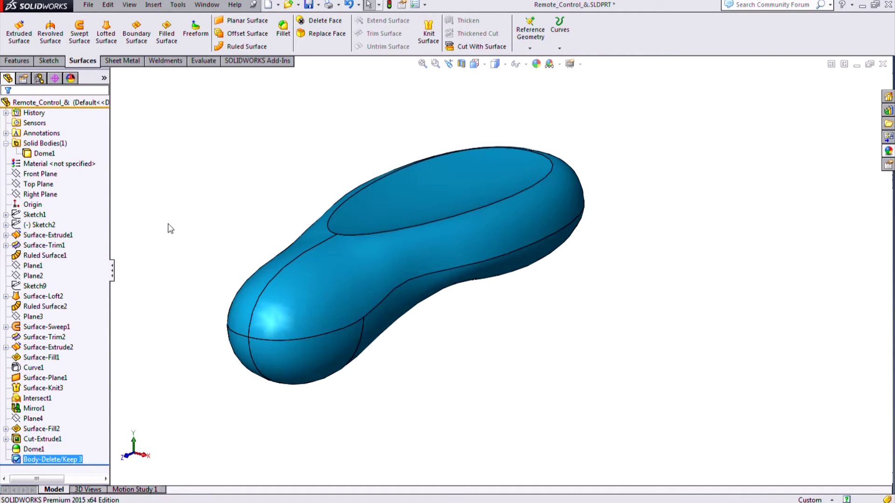
click(439, 333)
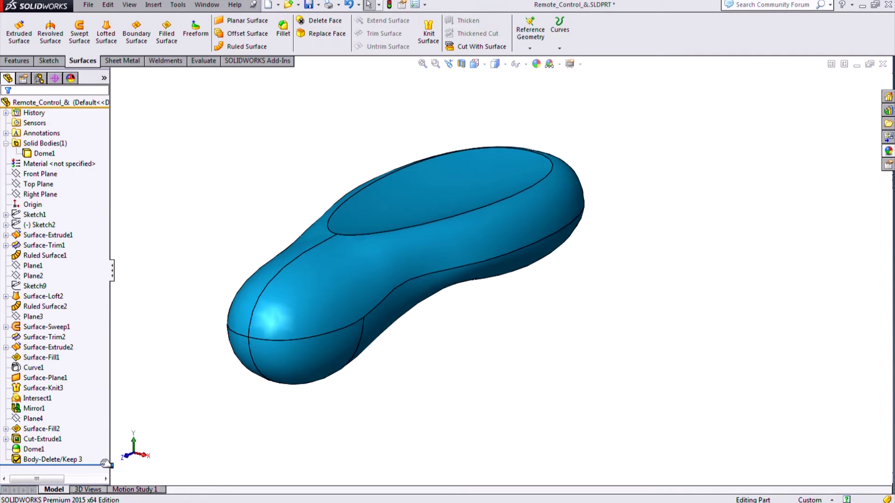
- Roll the part back above Body-Delete/Keep3 and bring up the Selection Filter with F5
drag(102, 465, 93, 455)
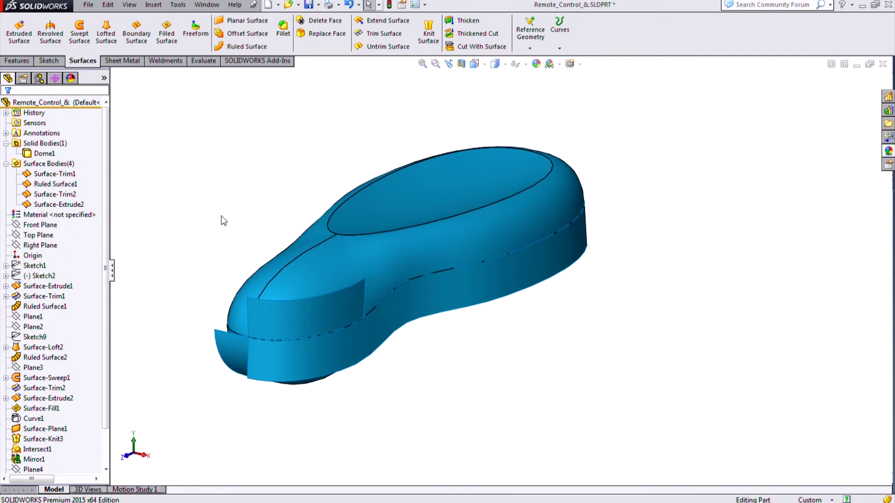
key(F5)
drag(245, 122, 240, 104)
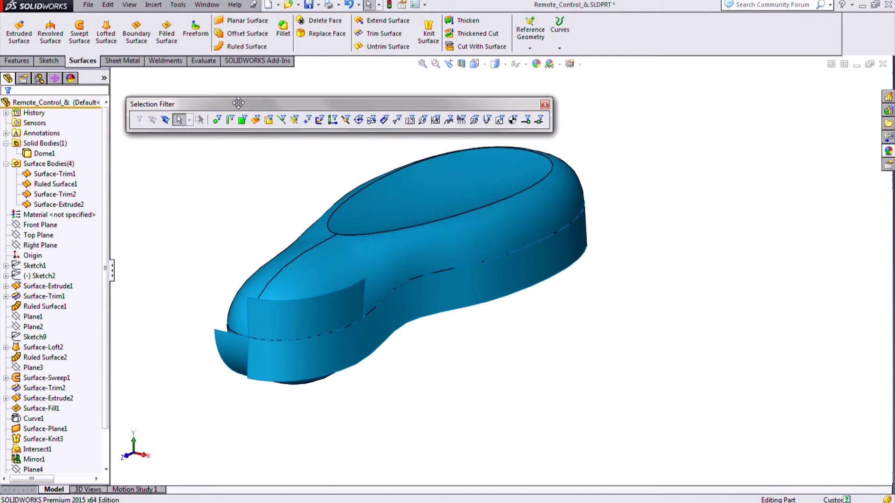
- Filter for bodies, select Dome1 and invert the selection to the four surface bodies
click(268, 120)
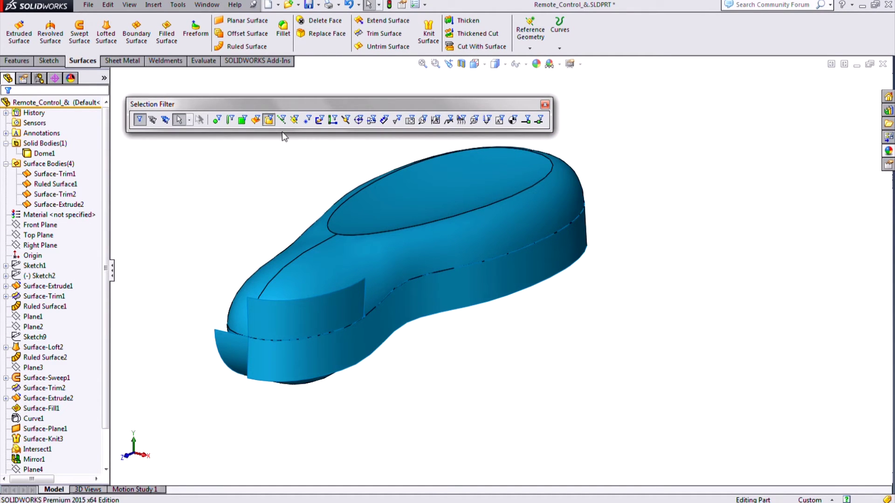
click(342, 227)
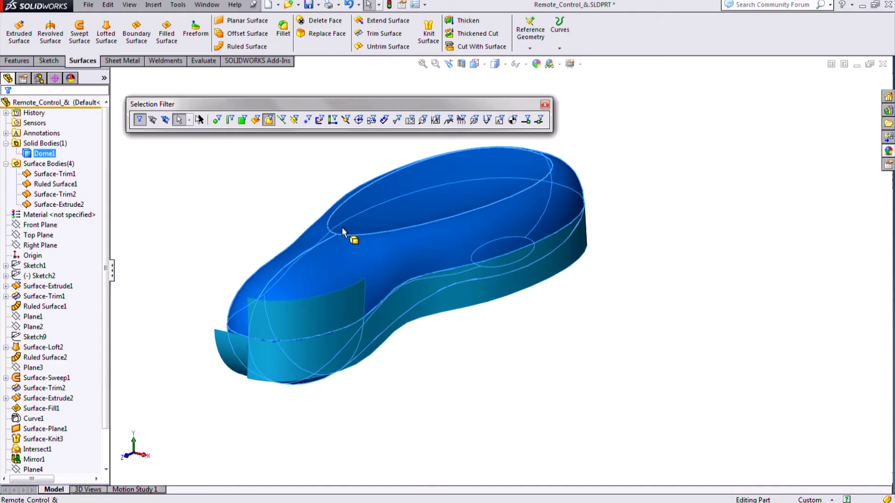
right_click(342, 227)
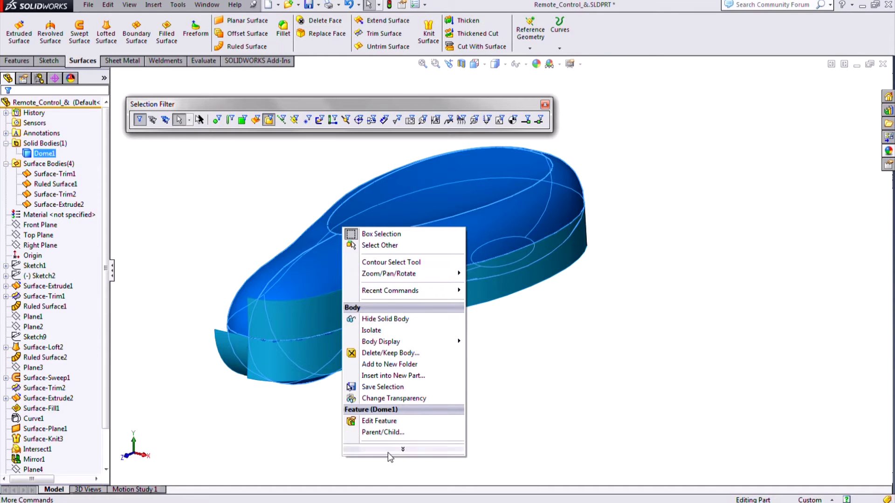
click(403, 449)
click(411, 260)
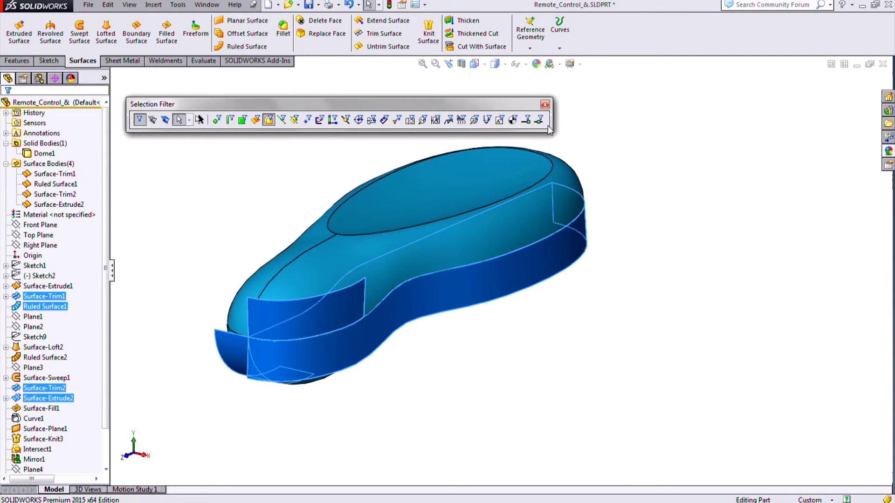
click(544, 104)
- Clear the surface body selection, review Body-Delete/Keep3, and dismiss the Selection Filter
click(256, 125)
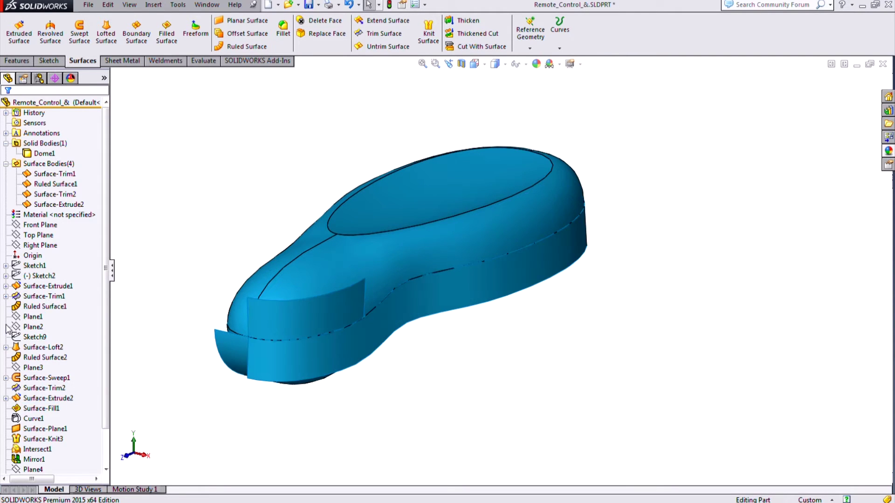
scroll(47, 379, down, 2)
click(44, 470)
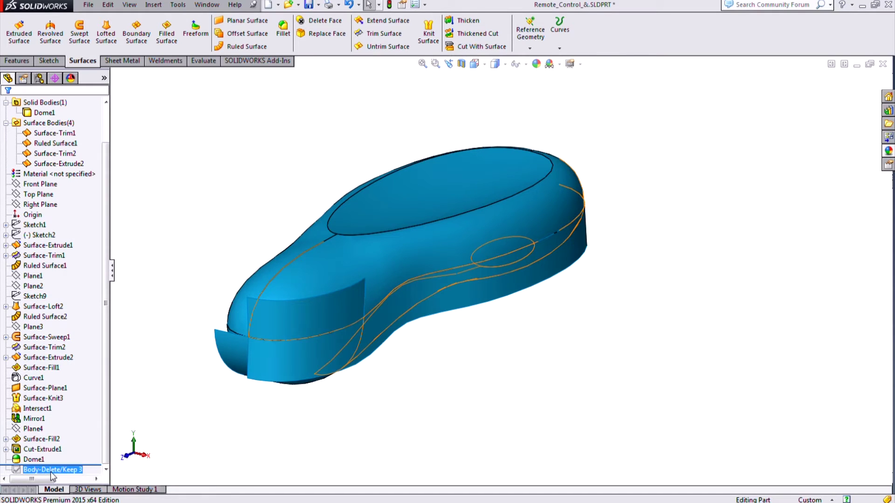
mouse_move(47, 476)
click(515, 323)
middle_drag(515, 324, 509, 341)
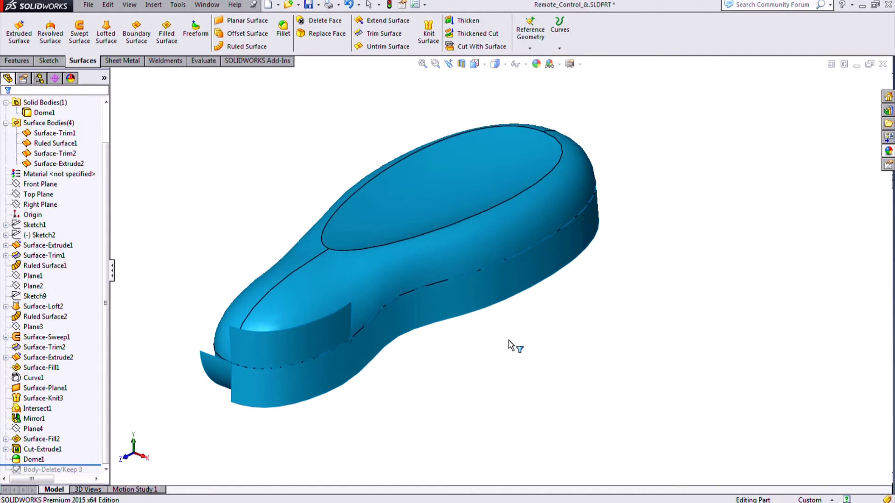
key(F5)
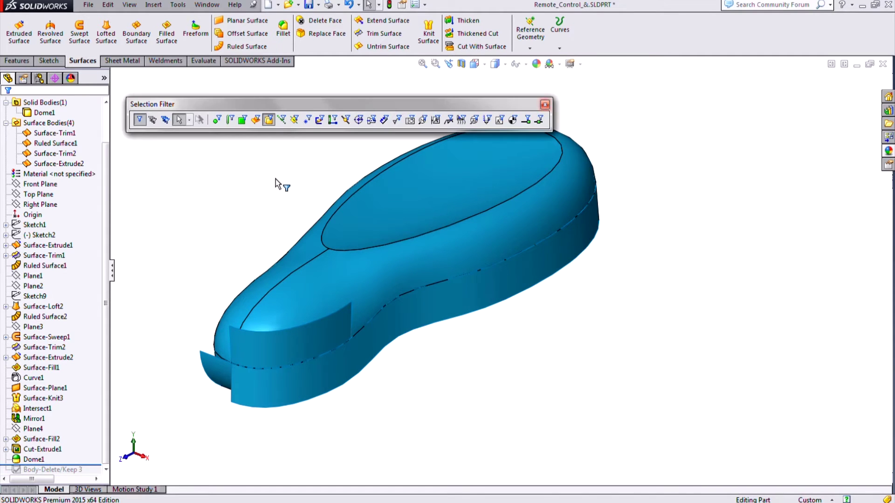
click(545, 104)
middle_drag(290, 184, 284, 172)
- Offset the remote's side face by 5.00mm as Surface-Offset5
click(246, 33)
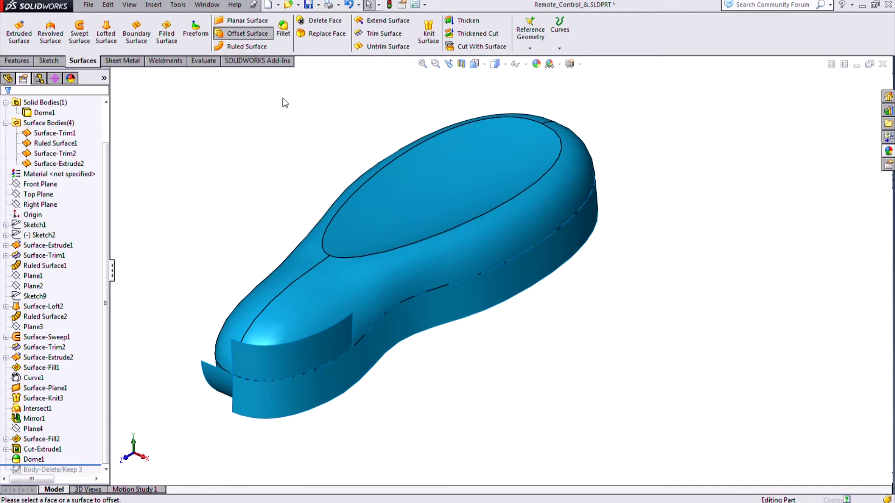
click(332, 362)
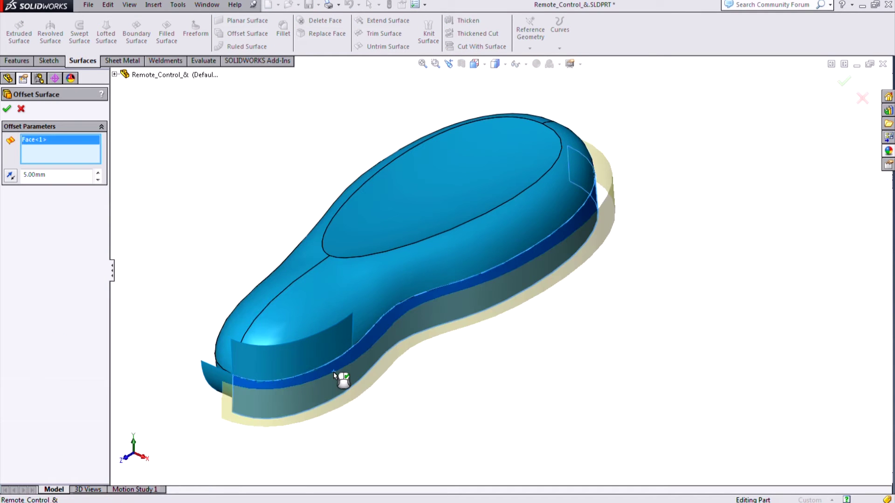
click(6, 108)
- Roll forward past Body-Delete/Keep3 and rebuild the part with Ctrl+Q
scroll(90, 252, down, 1)
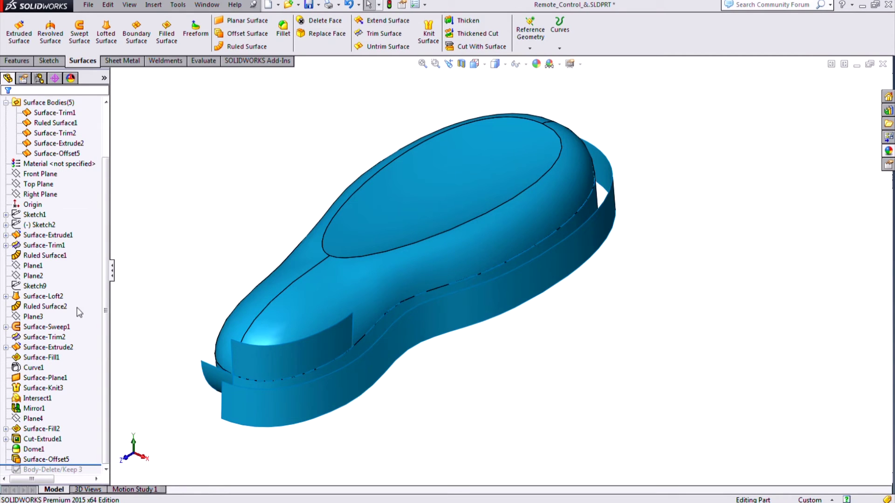
drag(92, 466, 93, 476)
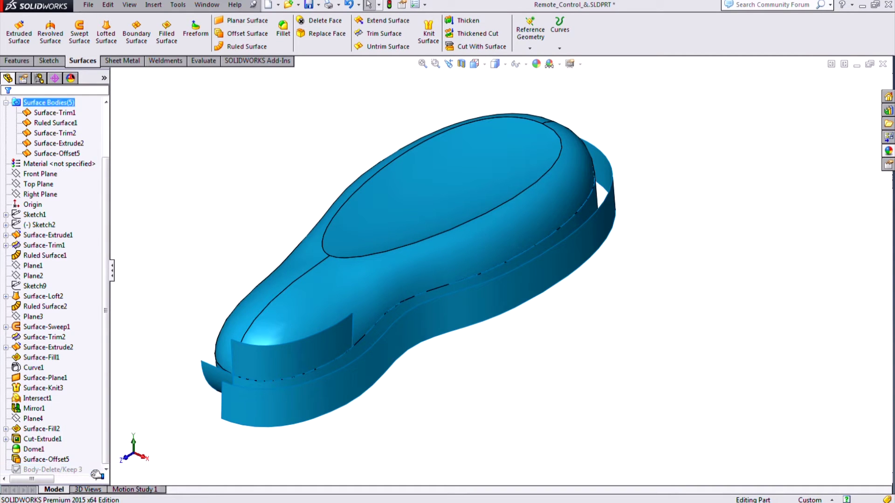
key(ctrl+q)
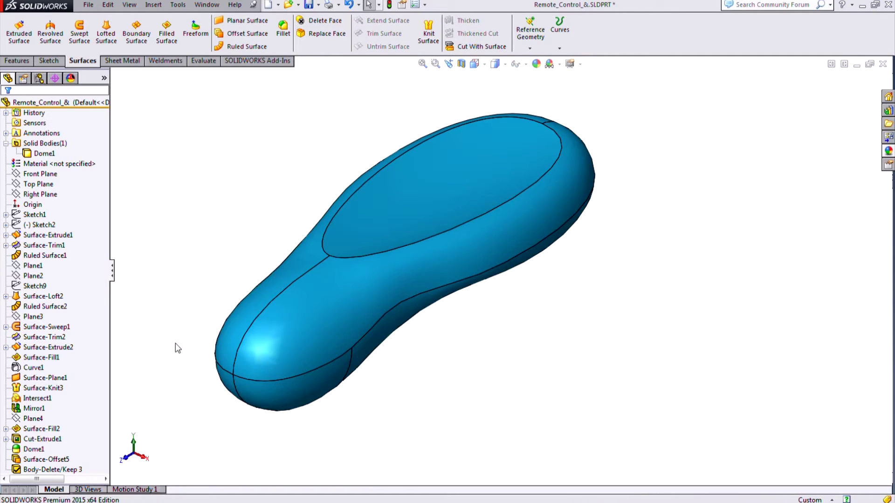
- Orbit the remote, check Body-Delete/Keep3, then switch to GEARBOX ASSEMBLY FRESH with Ctrl+Tab
middle_drag(178, 304, 178, 322)
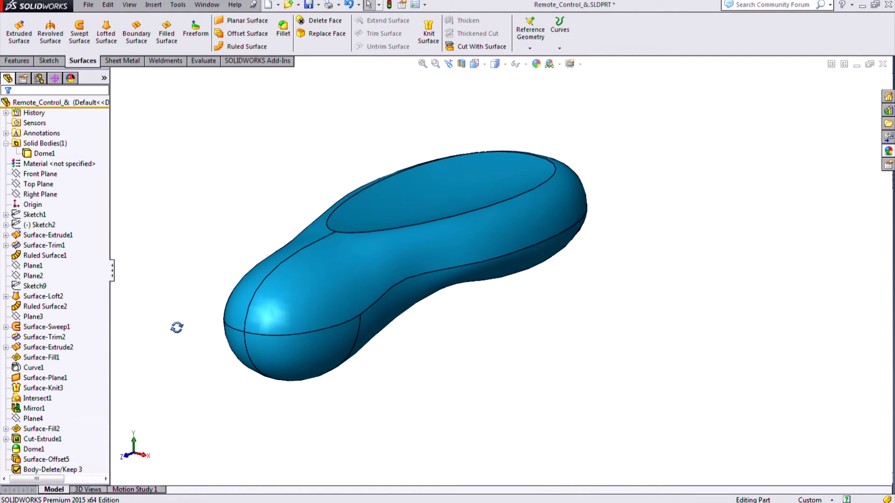
mouse_move(65, 474)
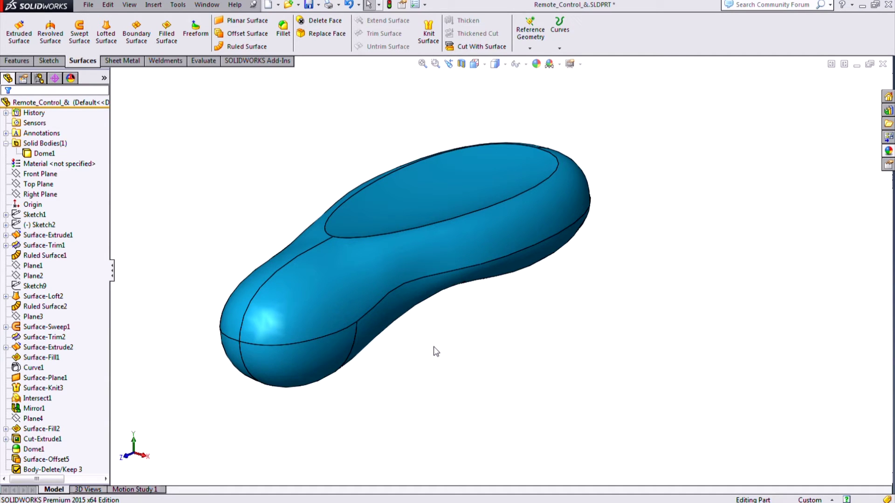
key(ctrl+Tab)
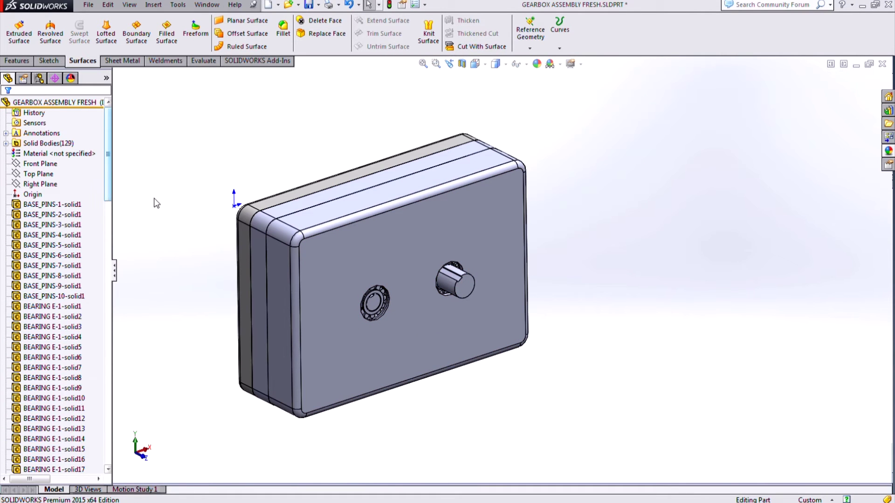
- Inspect the gearbox's Solid Bodies(129) folder by selecting all bodies, orbiting the housing
middle_drag(157, 204, 226, 252)
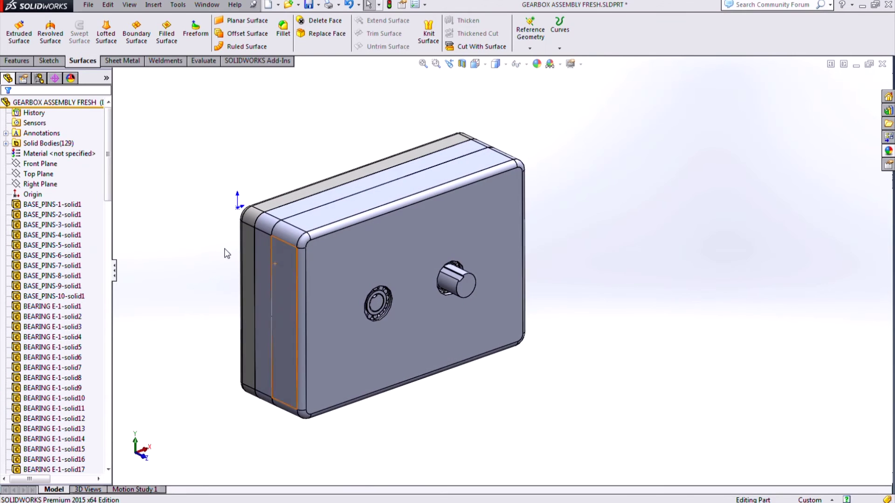
scroll(111, 205, down, 3)
drag(112, 205, 91, 461)
scroll(90, 462, up, 15)
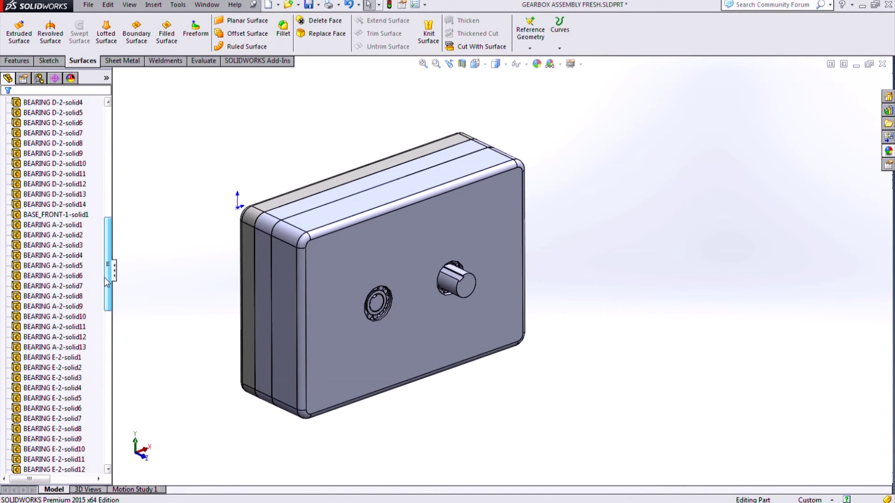
click(64, 145)
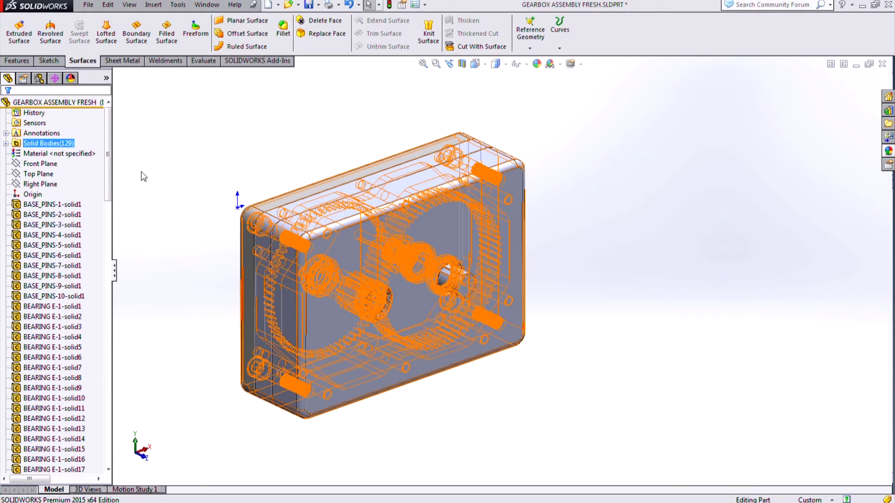
click(180, 175)
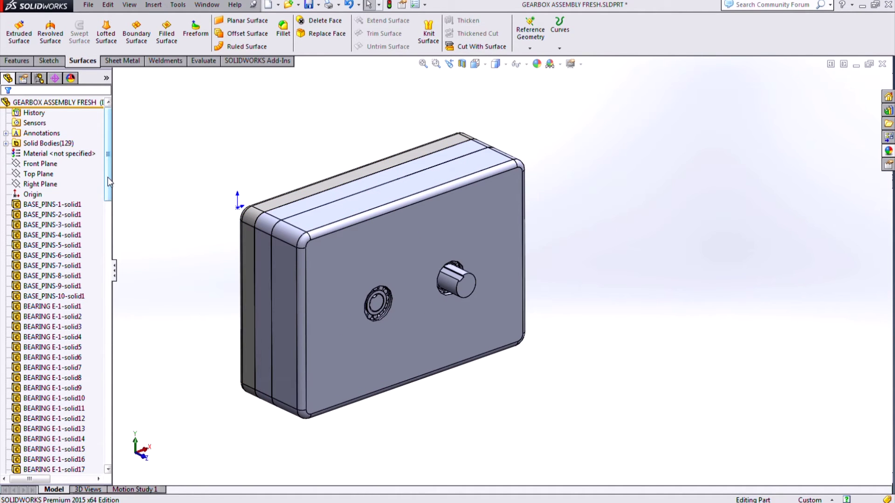
drag(110, 181, 112, 167)
middle_drag(195, 245, 294, 266)
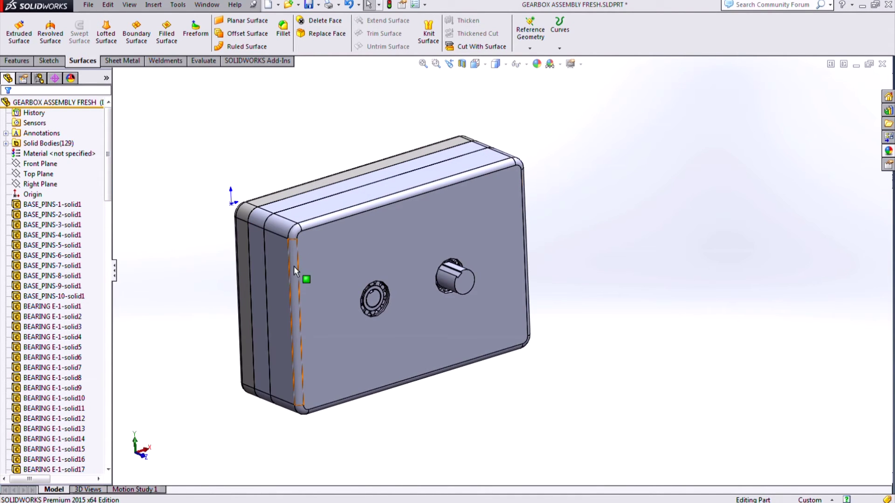
middle_drag(375, 299, 280, 233)
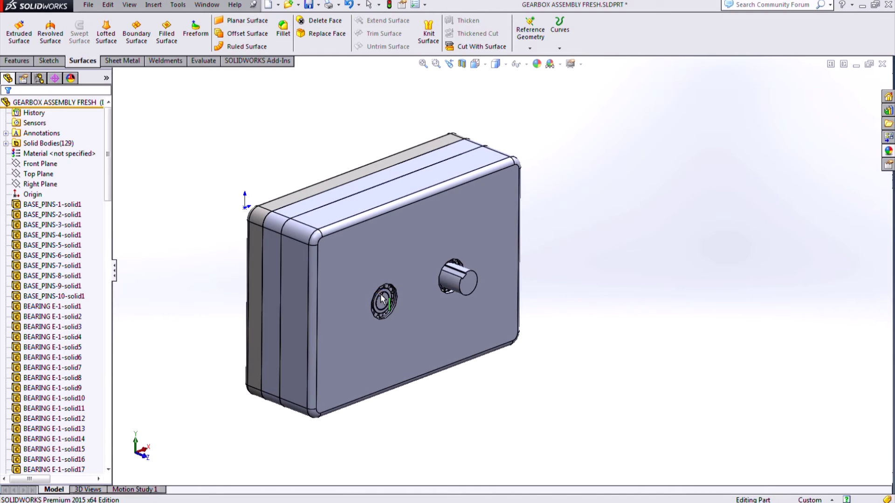
- Add and activate a new configuration named HOUSING ONLY in the ConfigurationManager
click(39, 78)
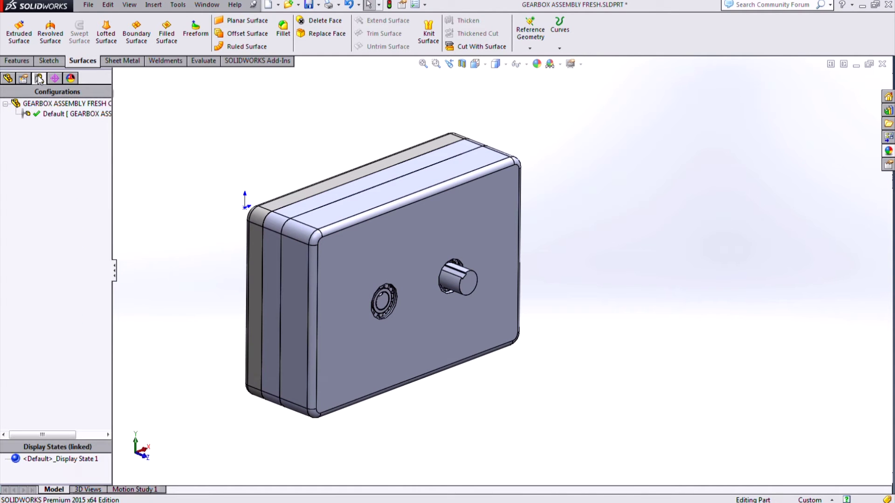
right_click(57, 104)
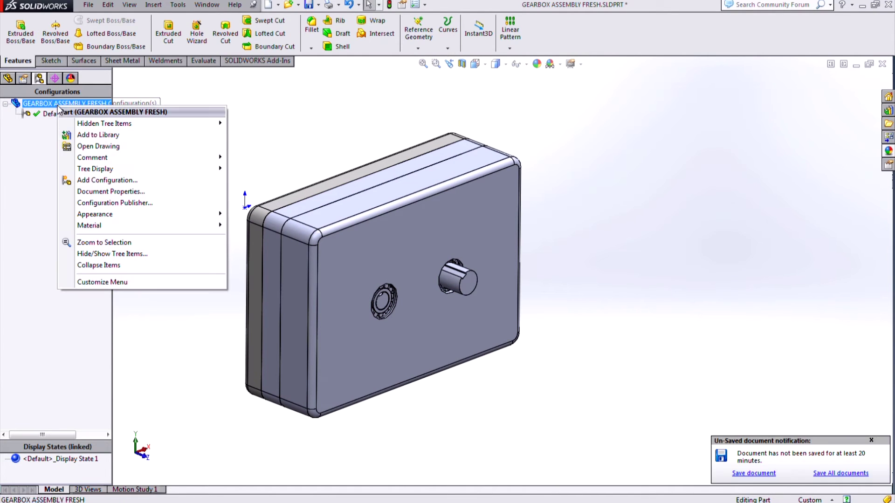
click(118, 185)
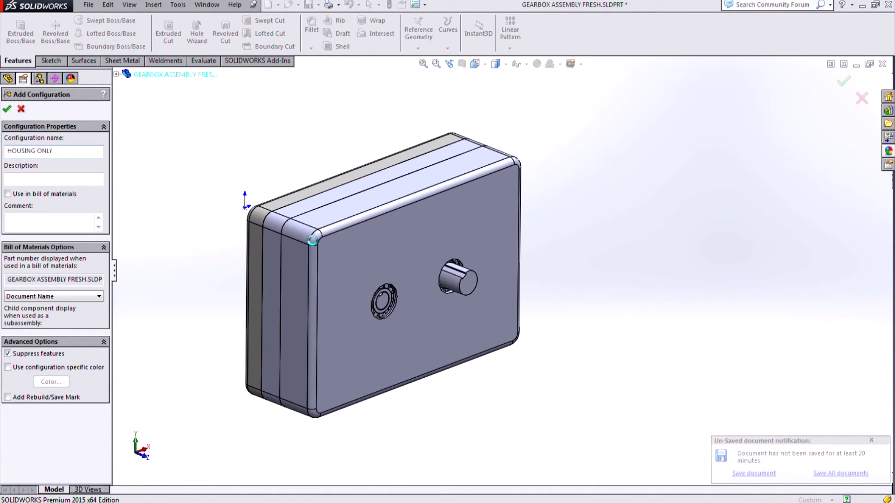
key(Return)
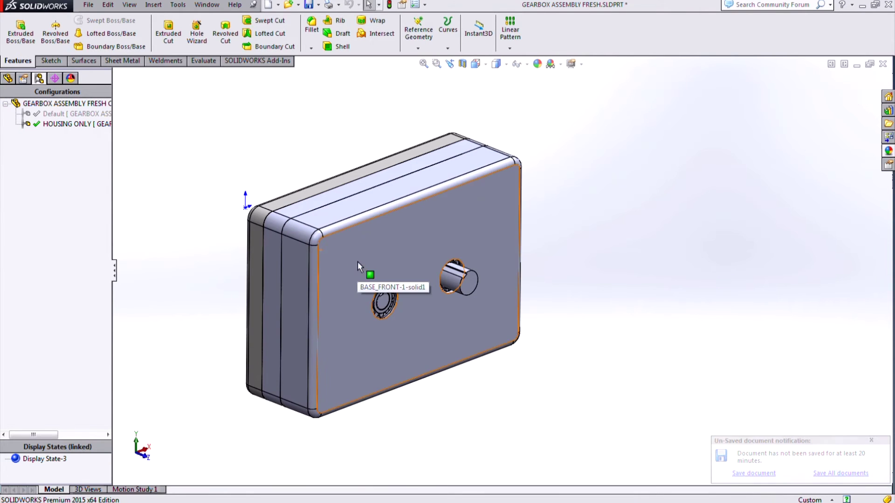
right_click(357, 262)
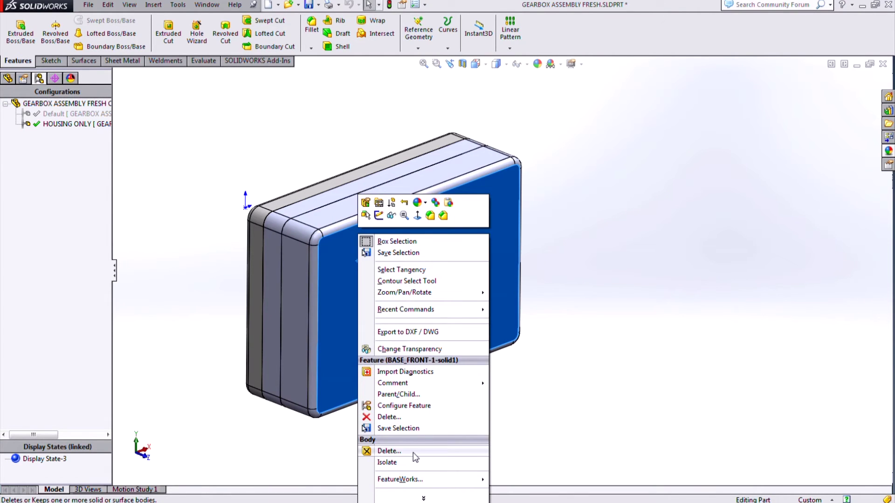
- Add a Delete/Keep Body feature keeping only BASE_FRONT, BASE_MID and BASE_BACK bodies
click(389, 451)
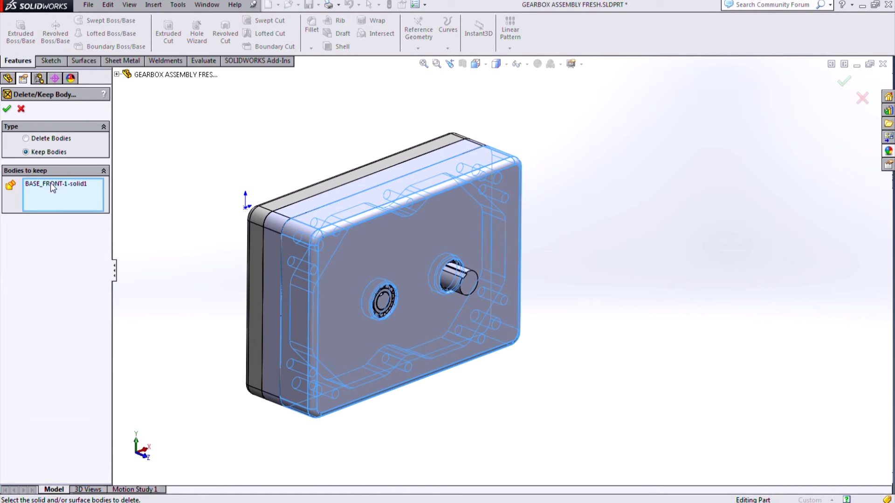
click(269, 243)
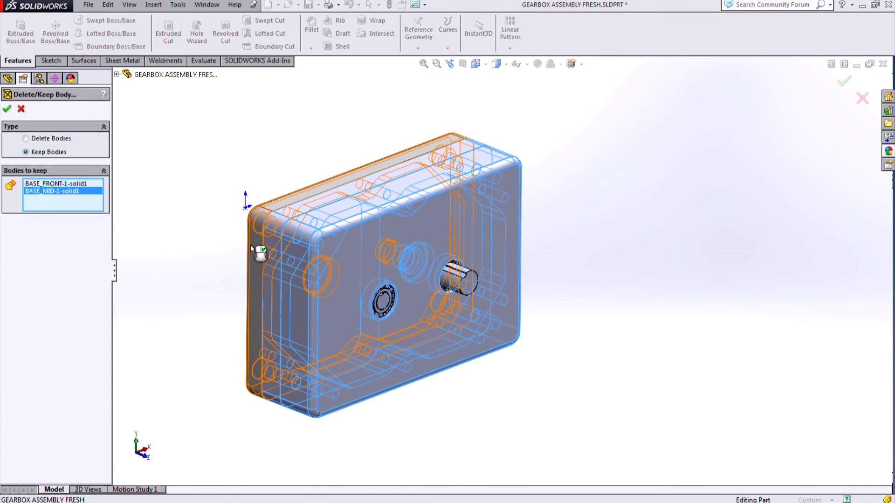
click(256, 250)
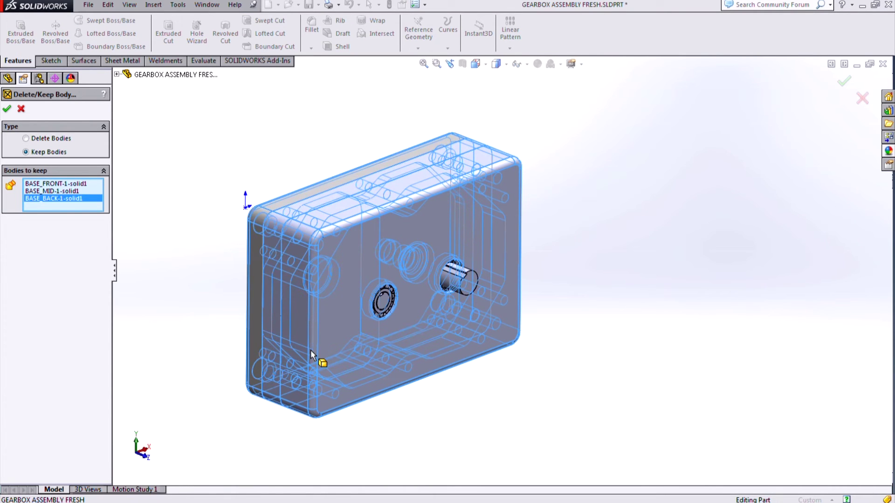
click(7, 109)
middle_drag(359, 240, 356, 268)
middle_drag(282, 177, 288, 156)
- Activate the Default configuration and begin adding another new configuration
click(8, 78)
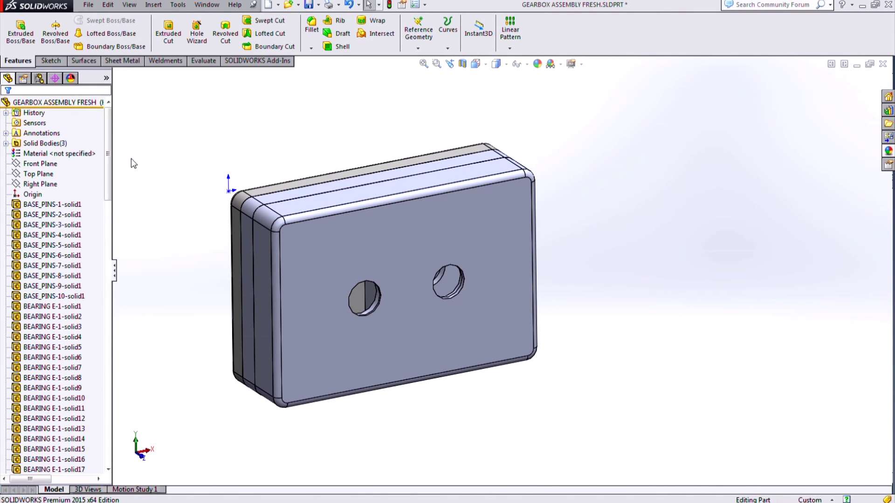
scroll(90, 445, down, 15)
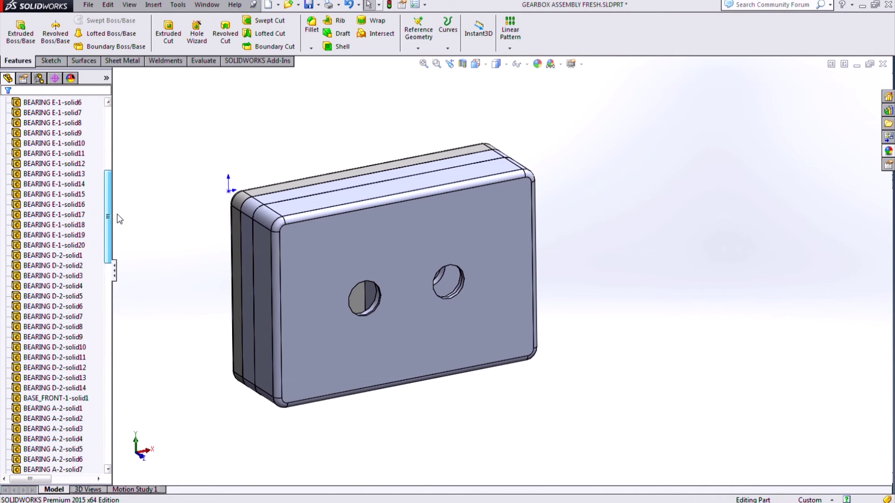
scroll(73, 100, up, 10)
click(44, 80)
click(67, 117)
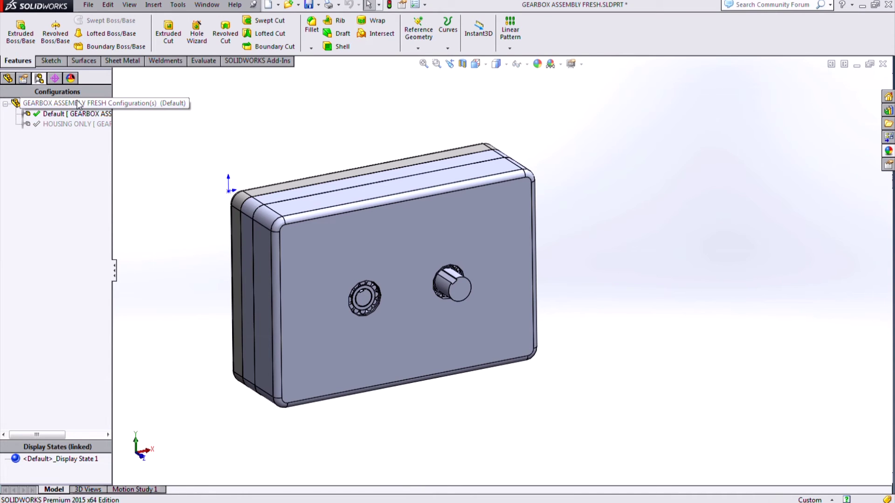
right_click(74, 104)
click(126, 174)
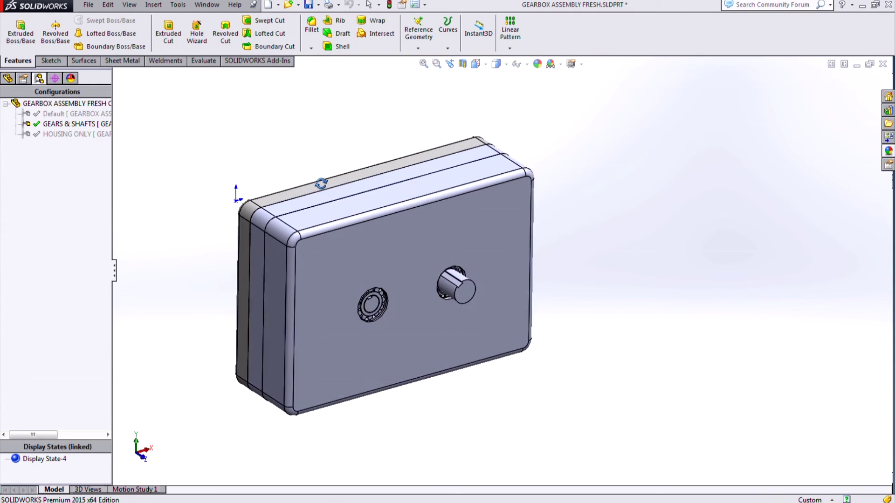
- Hide the BASE_FRONT and BASE_MID housing bodies, then start Delete/Keep Body from the left spur gear
right_click(322, 223)
click(354, 203)
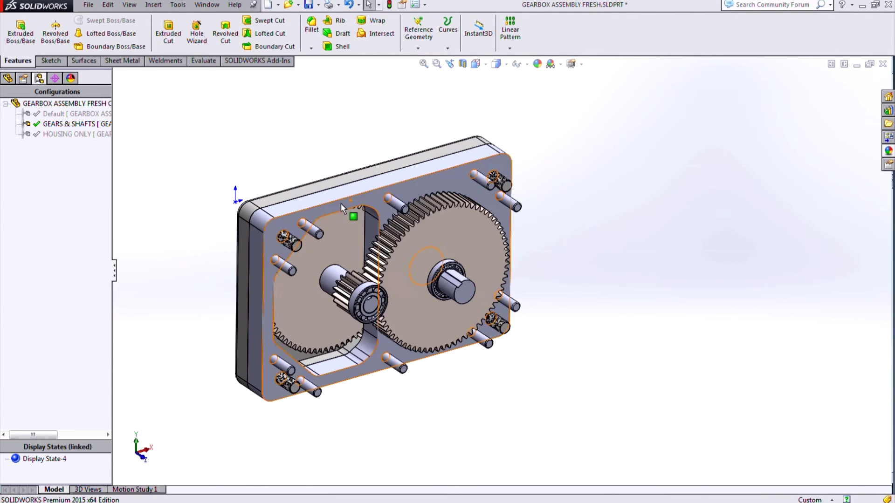
right_click(336, 203)
click(367, 181)
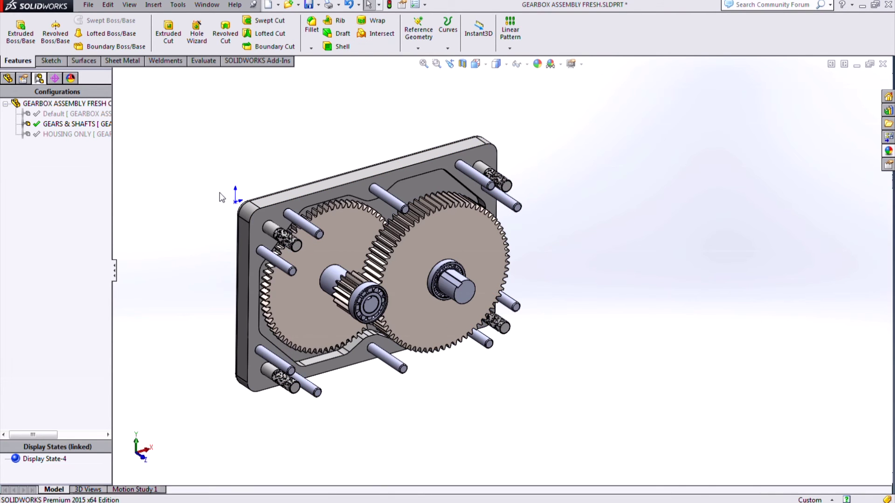
right_click(307, 250)
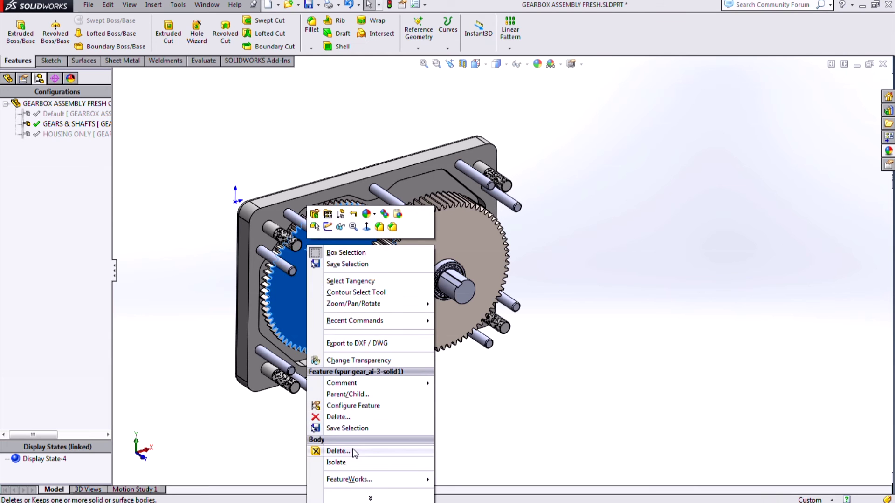
click(355, 453)
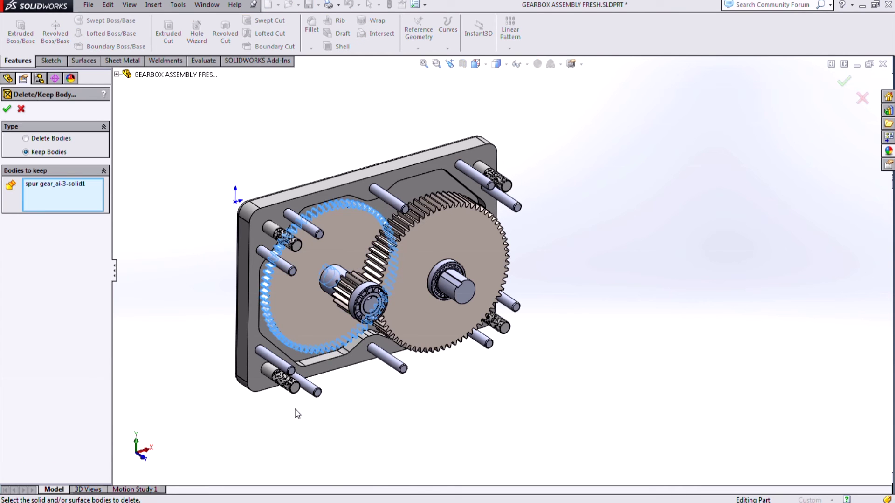
- Add the large gear, another spur gear, the pinion and the output shaft to Keep Bodies, then confirm
click(422, 270)
click(356, 286)
middle_drag(442, 259, 435, 290)
click(403, 229)
middle_drag(403, 228, 401, 286)
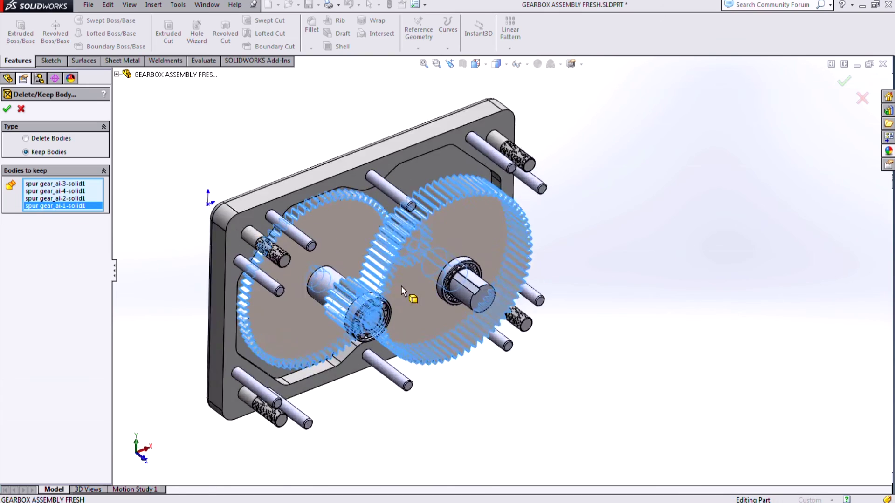
scroll(401, 286, down, 5)
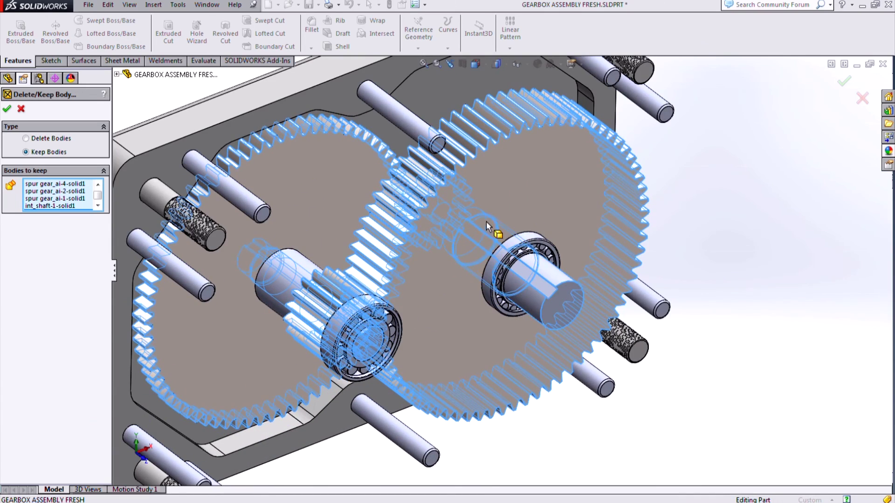
middle_drag(486, 221, 446, 191)
scroll(446, 189, down, 6)
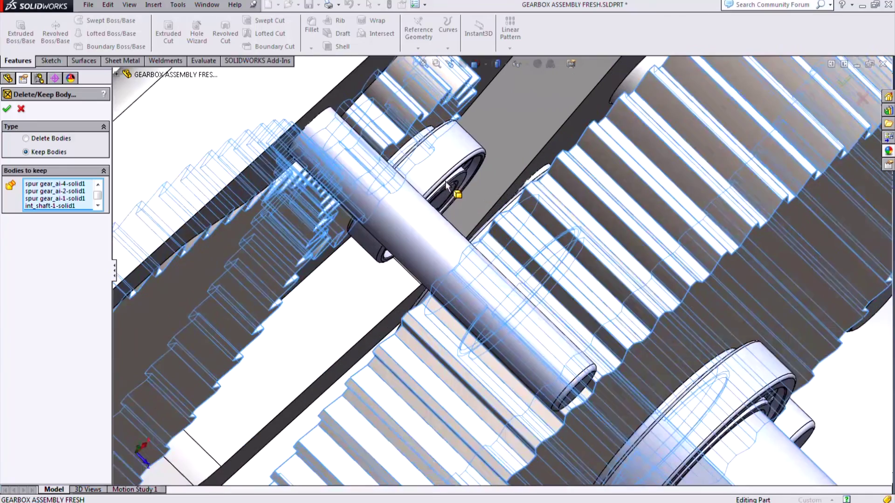
click(447, 187)
scroll(456, 200, up, 8)
middle_drag(434, 235, 427, 255)
click(7, 109)
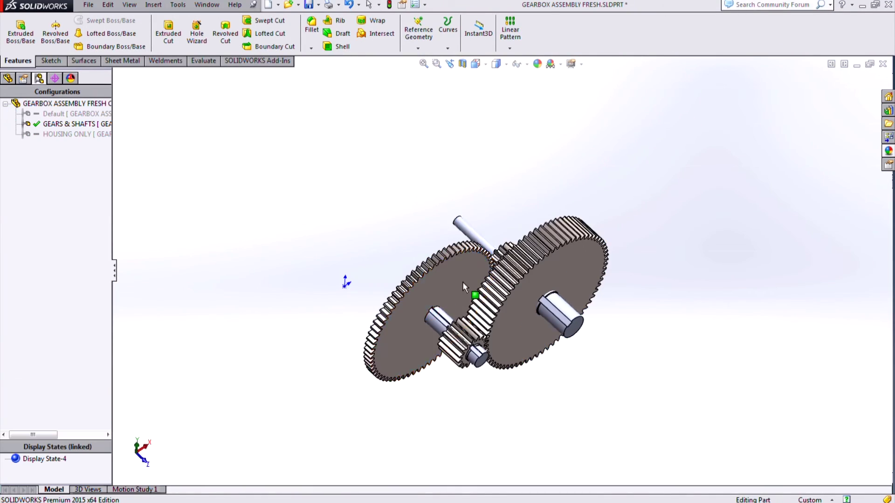
- Check HOUSING ONLY, then reactivate Default showing all 129 bodies and the feature tree
middle_drag(462, 281, 456, 252)
scroll(654, 305, down, 2)
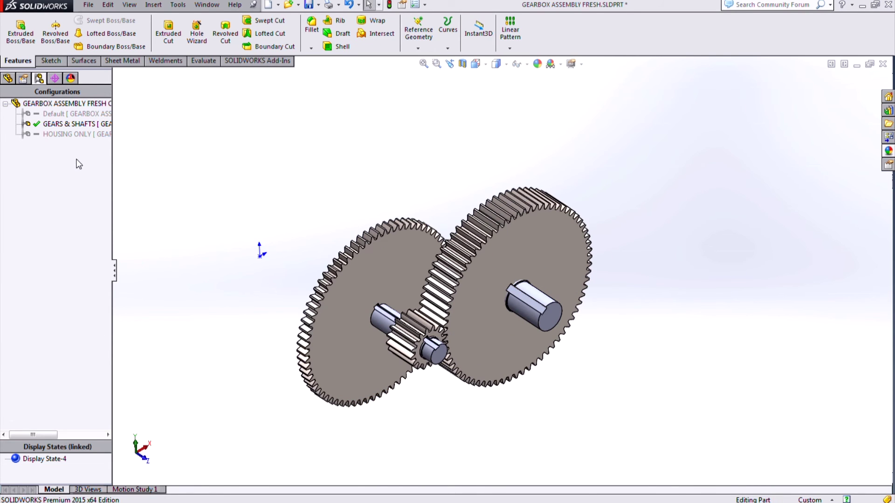
double_click(80, 134)
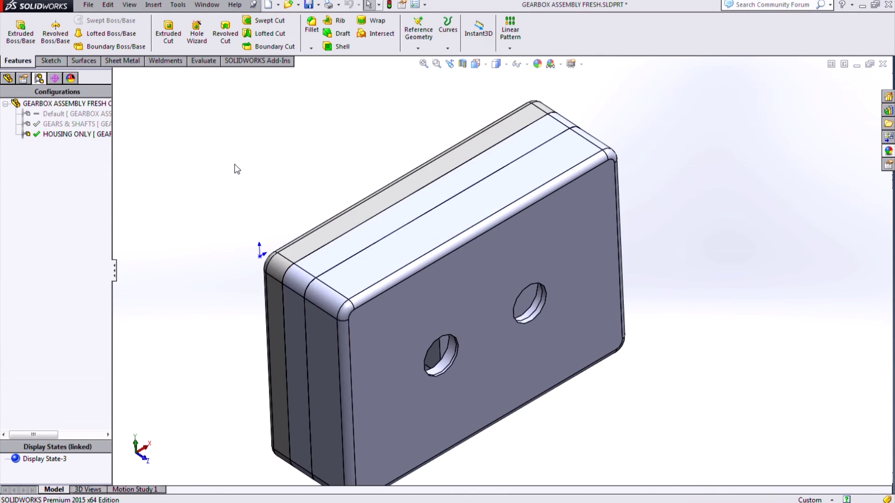
click(67, 115)
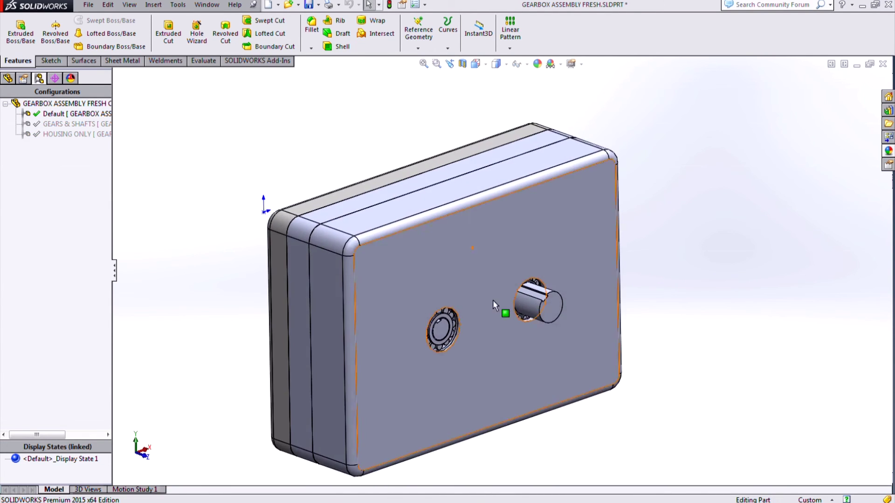
click(8, 78)
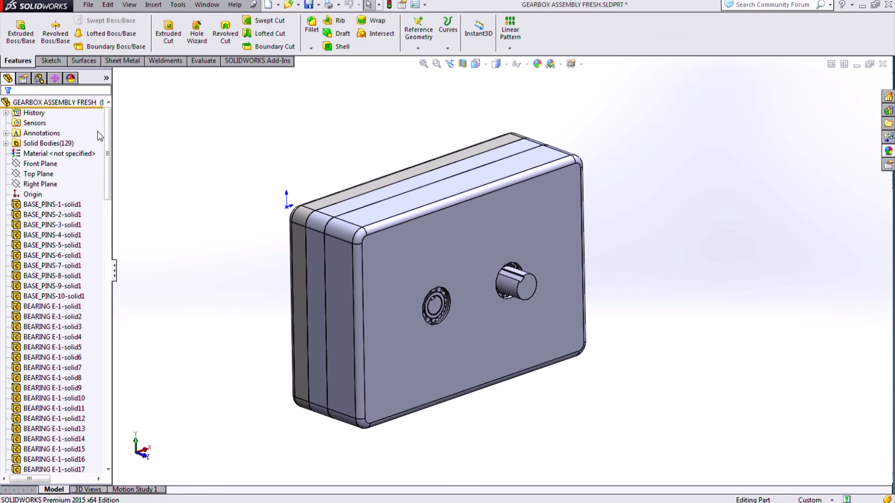
drag(112, 126, 101, 407)
click(70, 469)
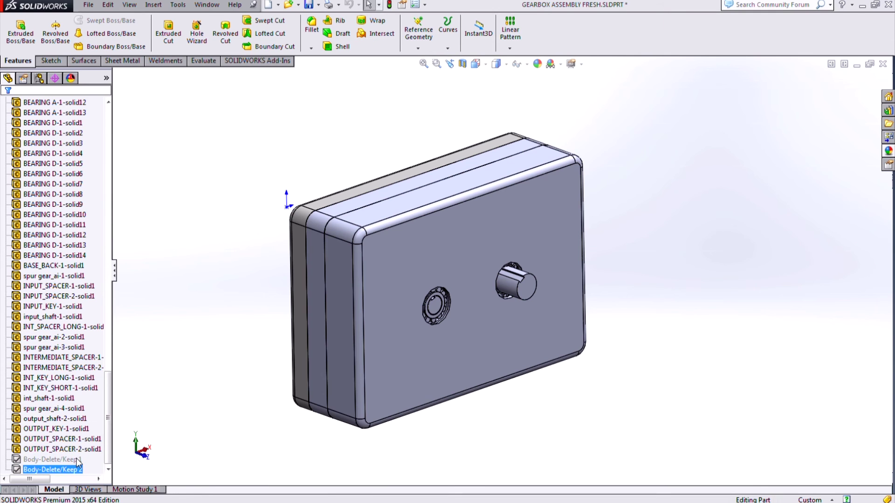
click(96, 439)
drag(107, 425, 131, 149)
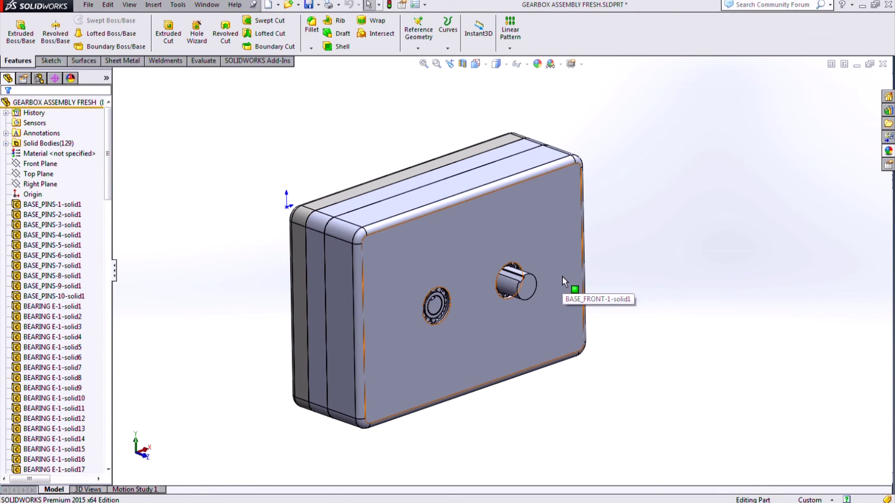
scroll(555, 272, down, 2)
click(536, 269)
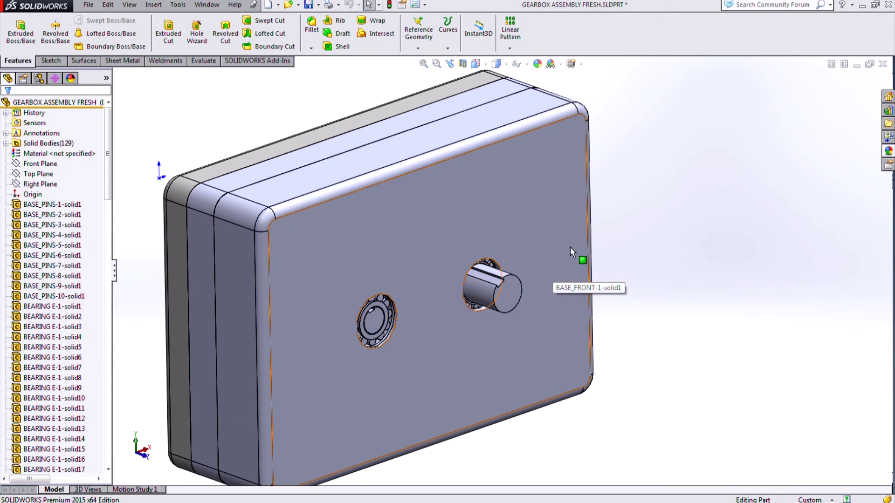
middle_drag(470, 251, 506, 302)
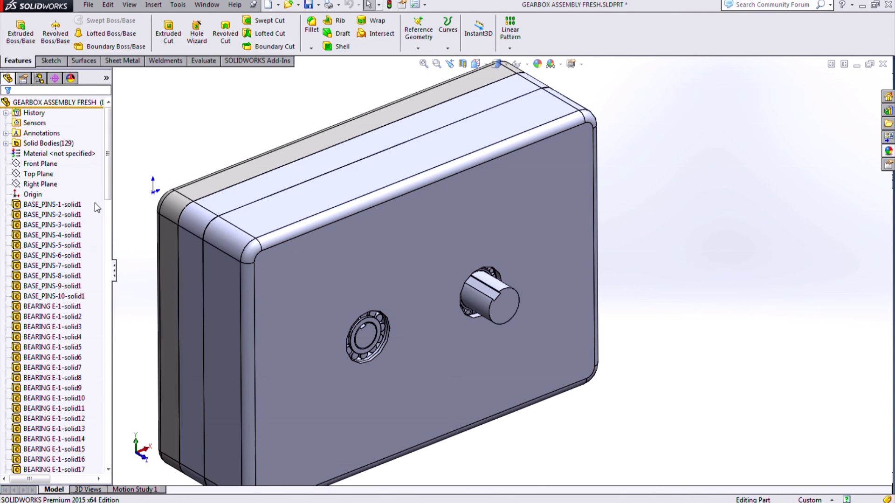
middle_drag(460, 306, 444, 281)
scroll(444, 281, up, 2)
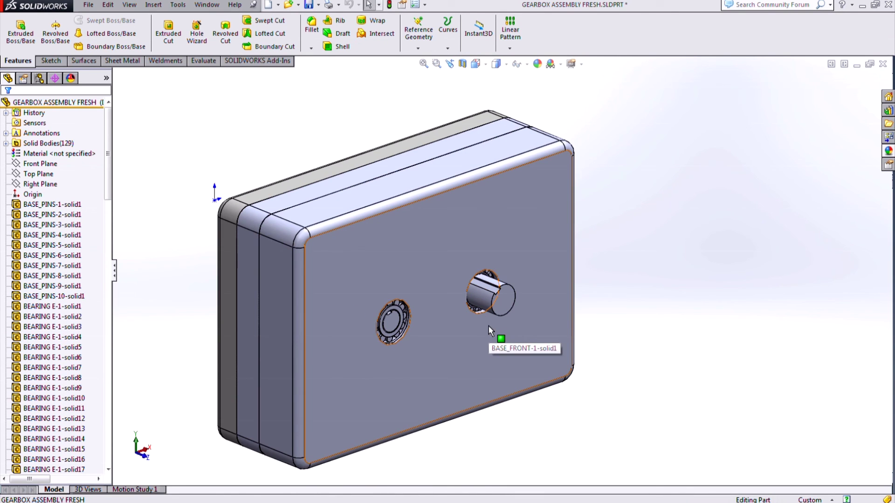